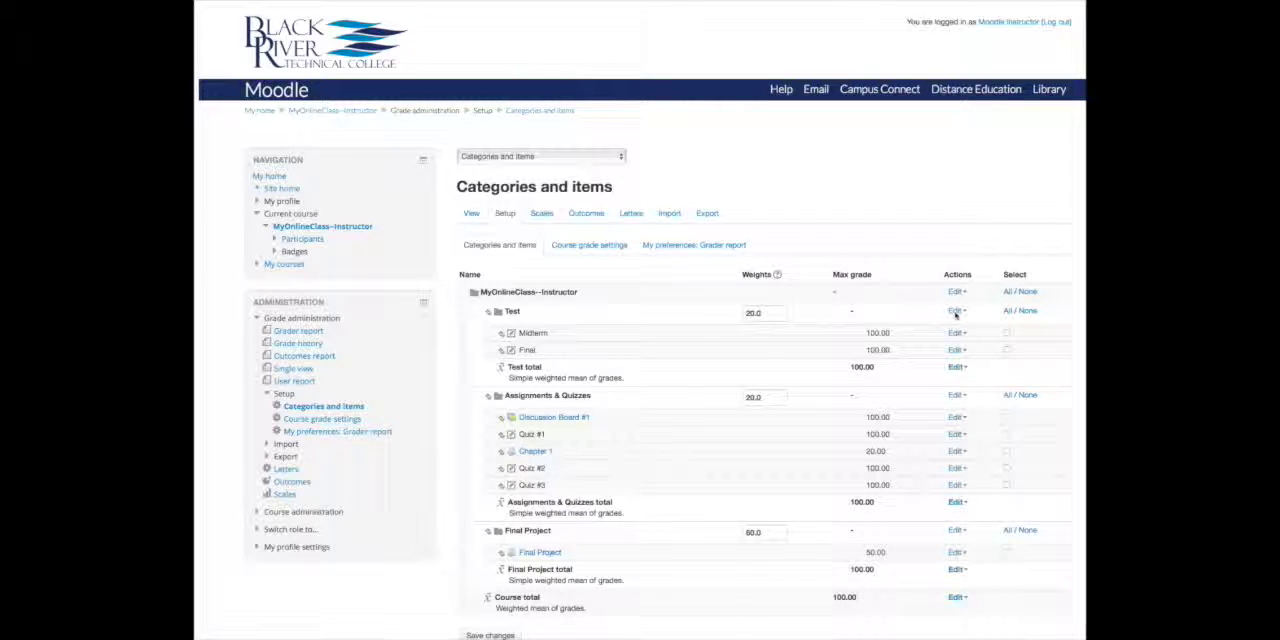
- Set the Test category's aggregation to Weighted mean of grades and save the category
click(956, 313)
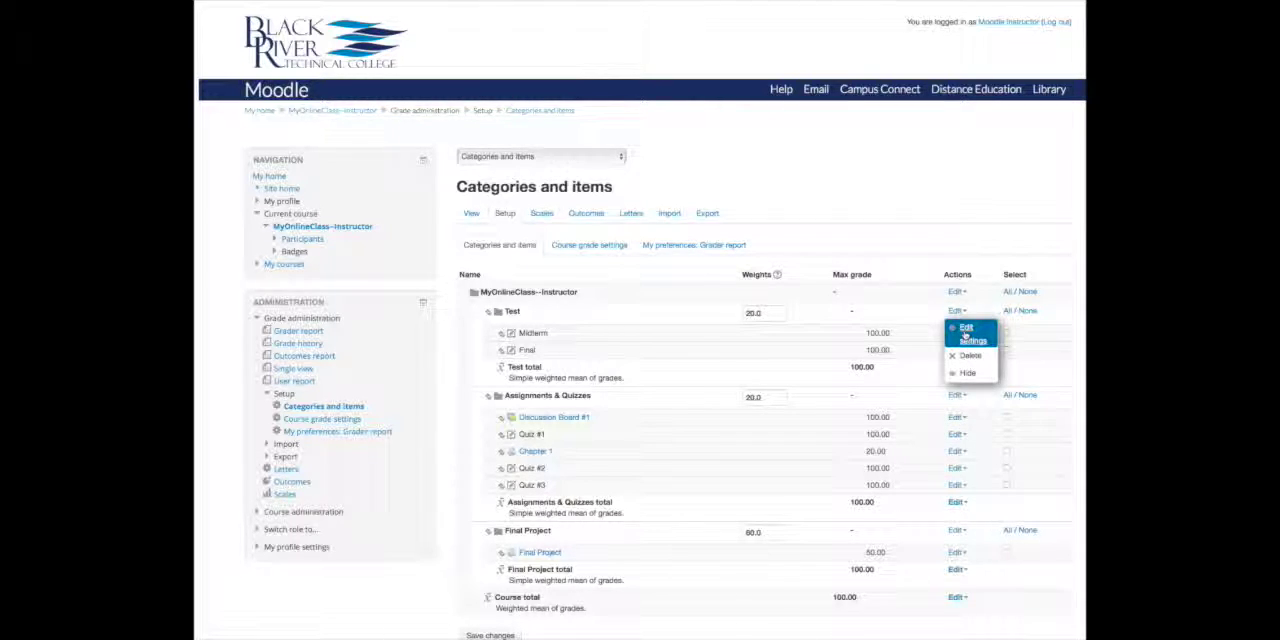
click(966, 336)
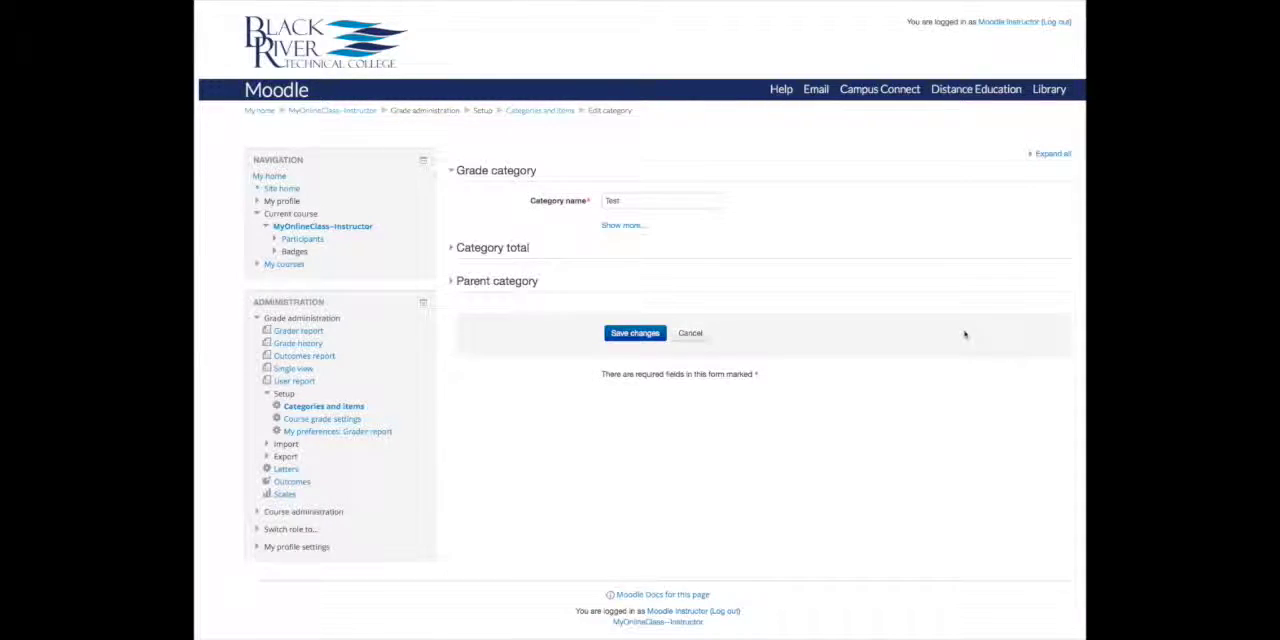
click(621, 226)
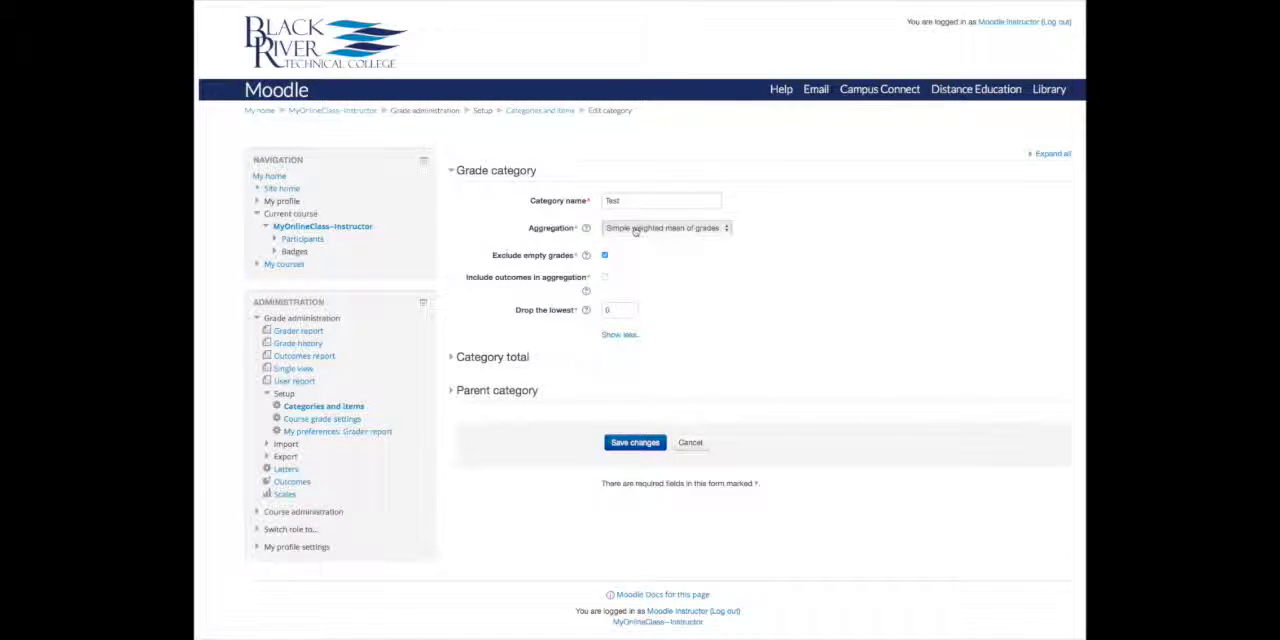
click(638, 229)
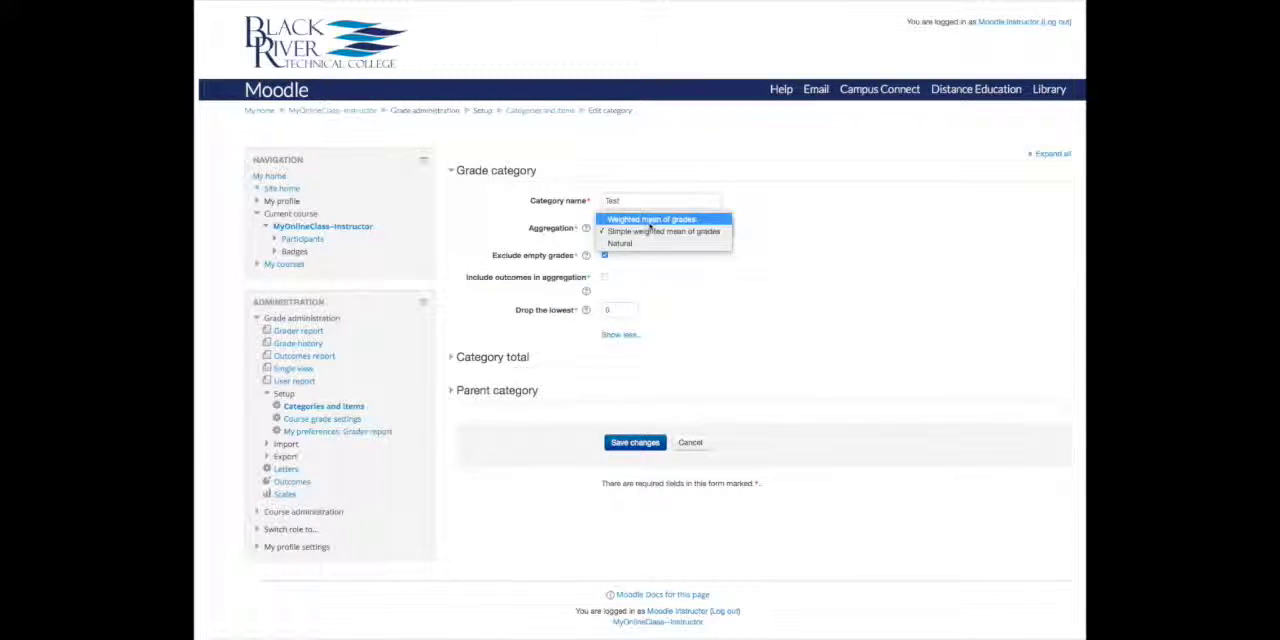
click(650, 219)
click(634, 442)
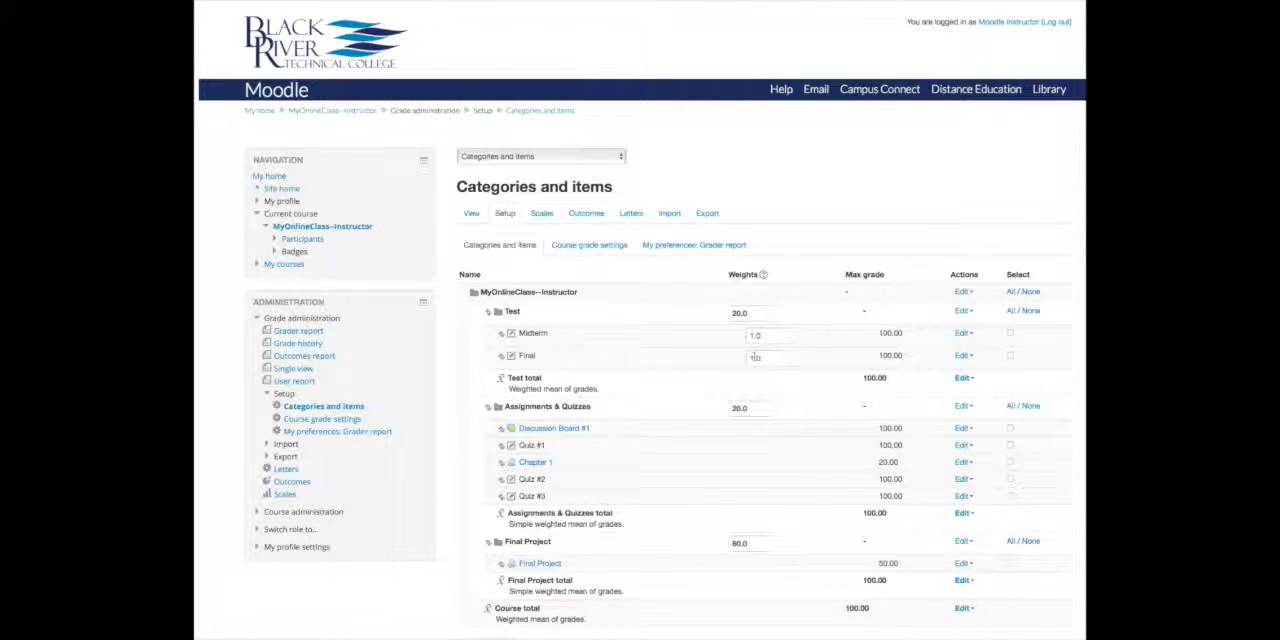
- In the Test category, set the Final's weight to 20.0 and the Midterm's weight to 10.0, and save the changes
click(754, 358)
text(20)
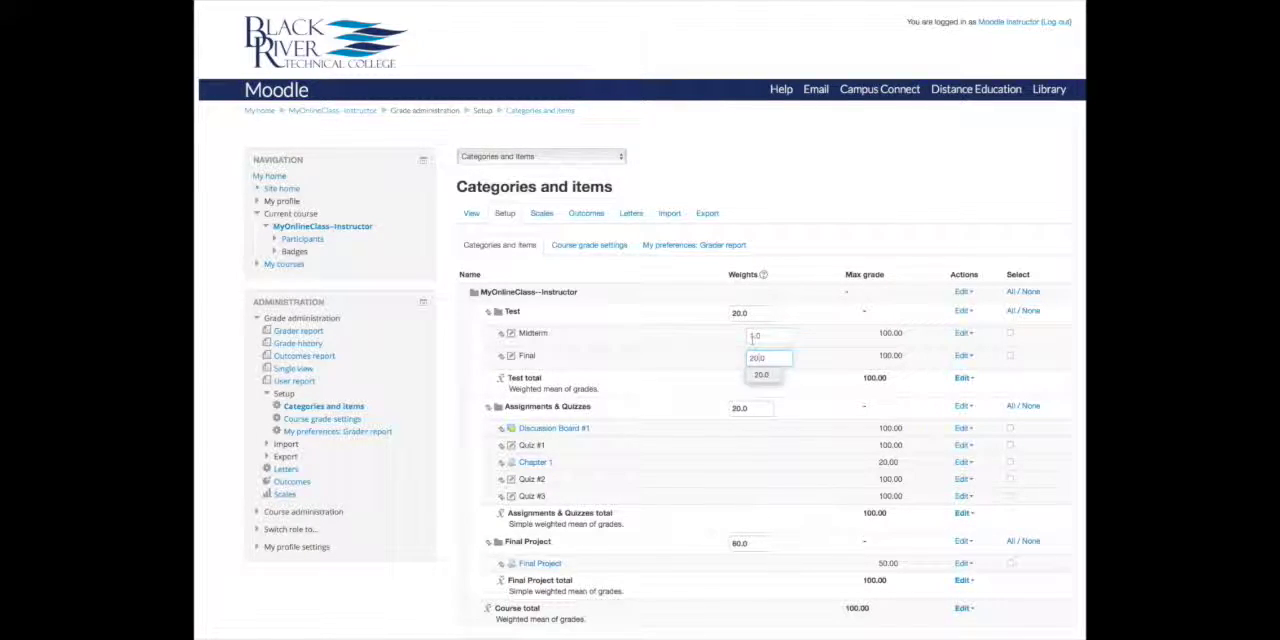
click(759, 337)
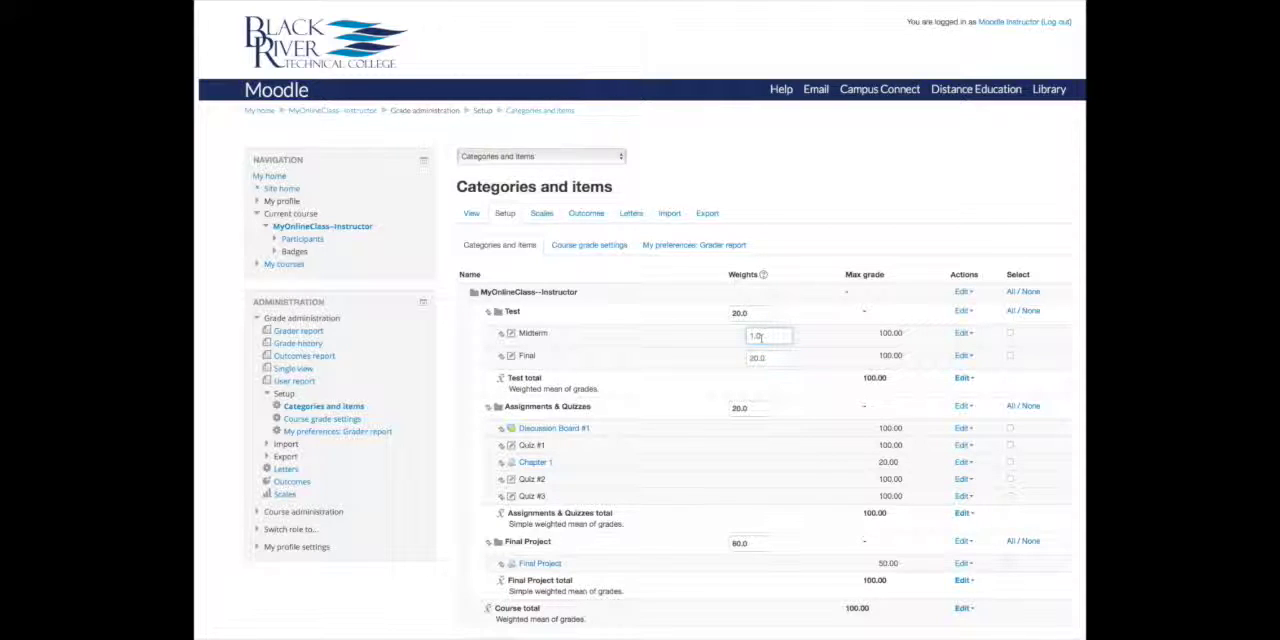
click(760, 336)
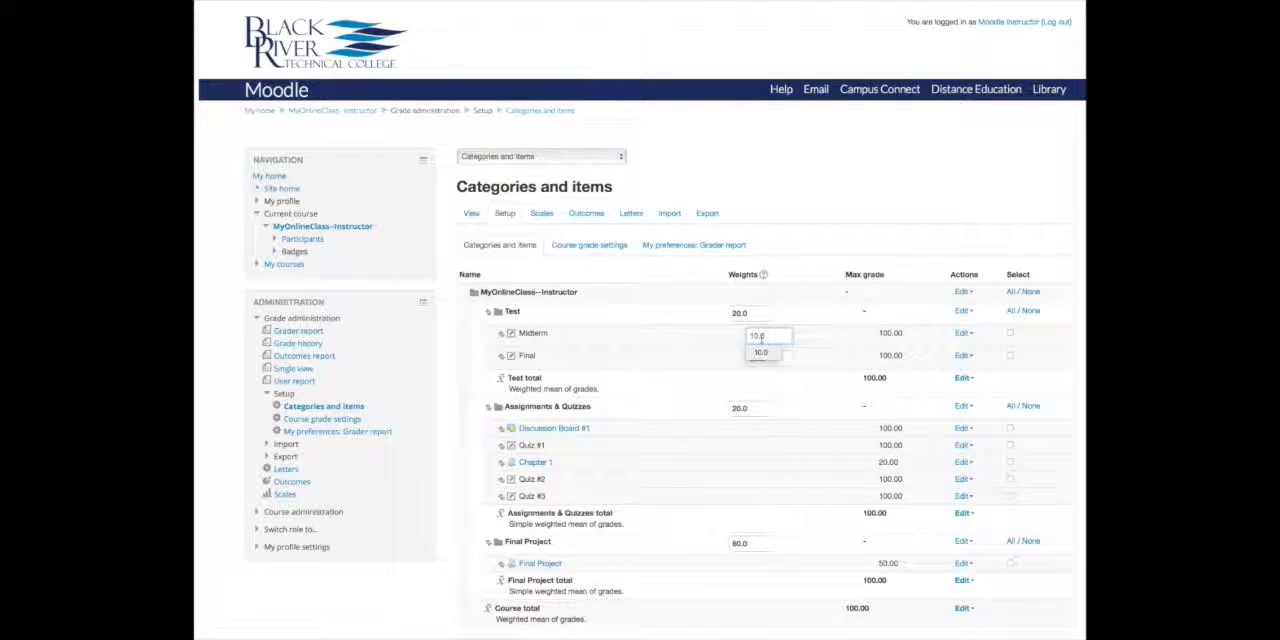
click(807, 343)
click(767, 359)
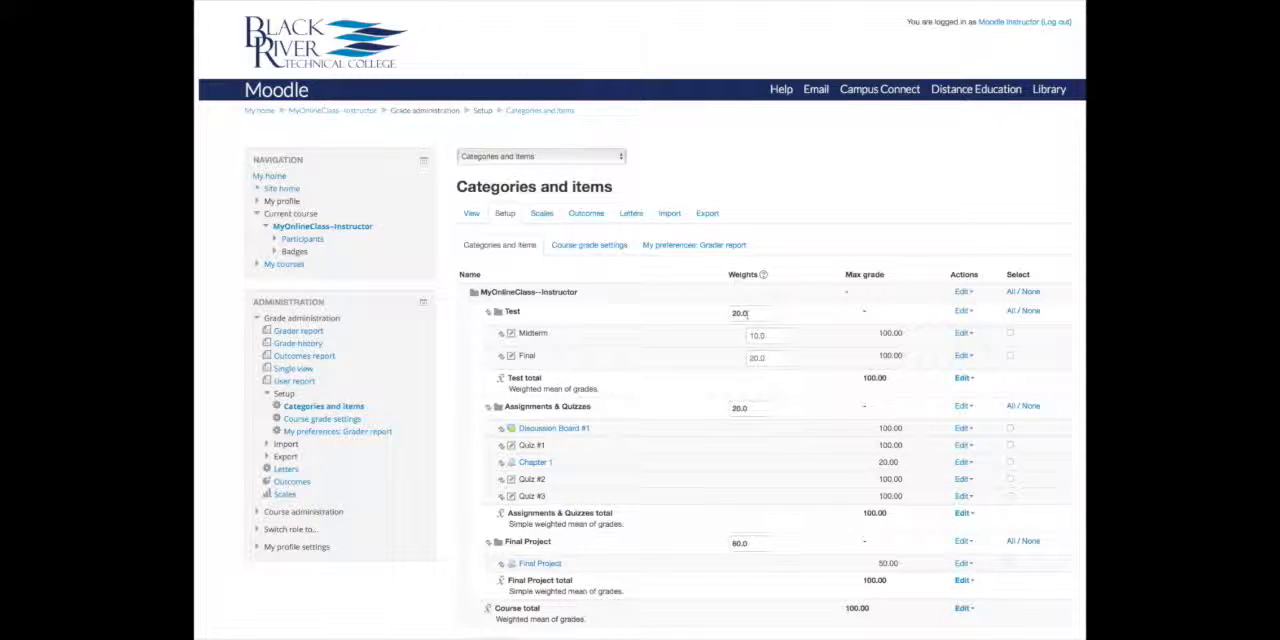
scroll(778, 368, down, 3)
click(500, 535)
- View the enrolled student's user report to check the calculated weights in the Test category
click(471, 213)
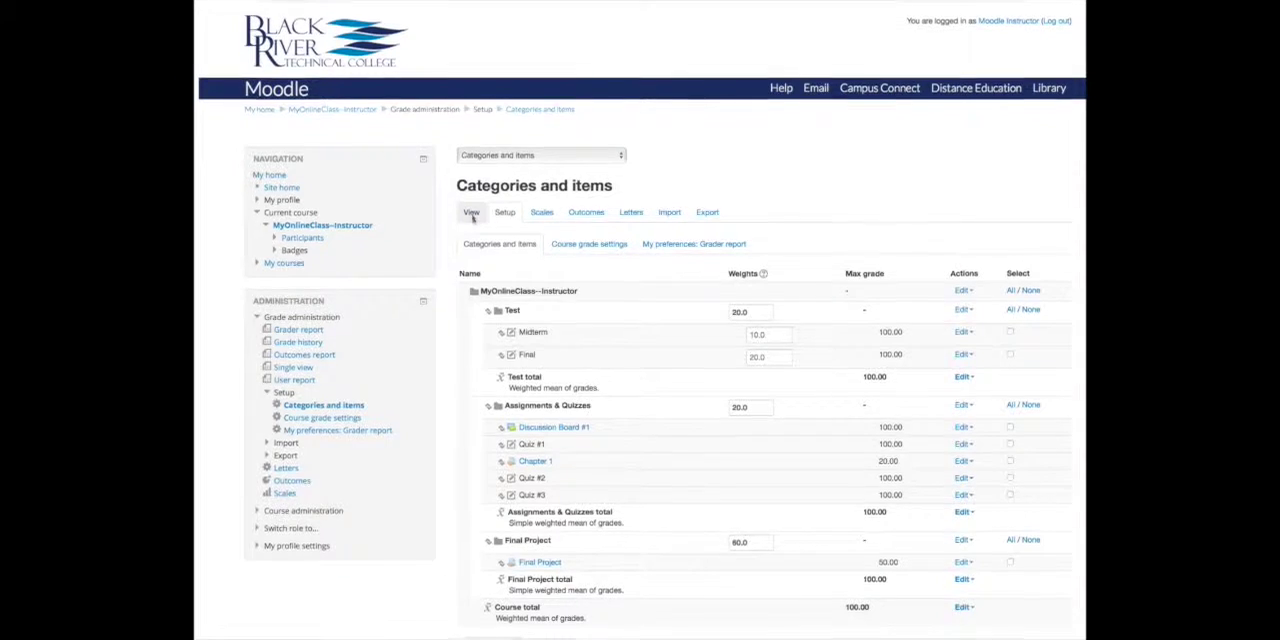
click(1045, 274)
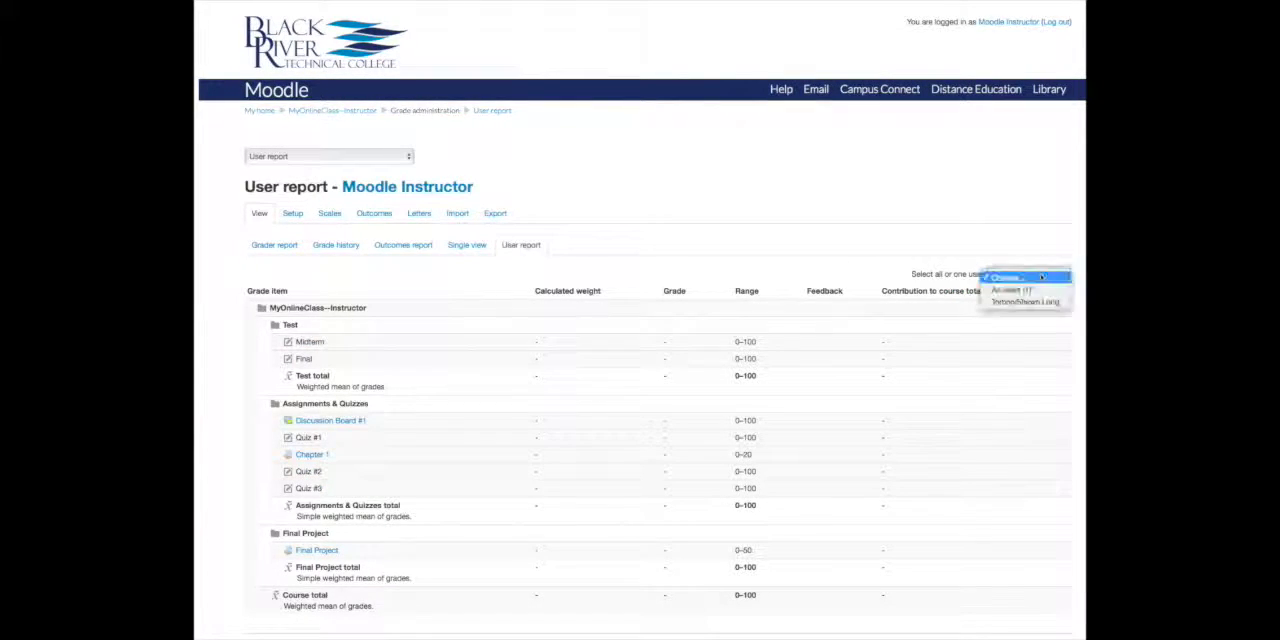
click(1010, 302)
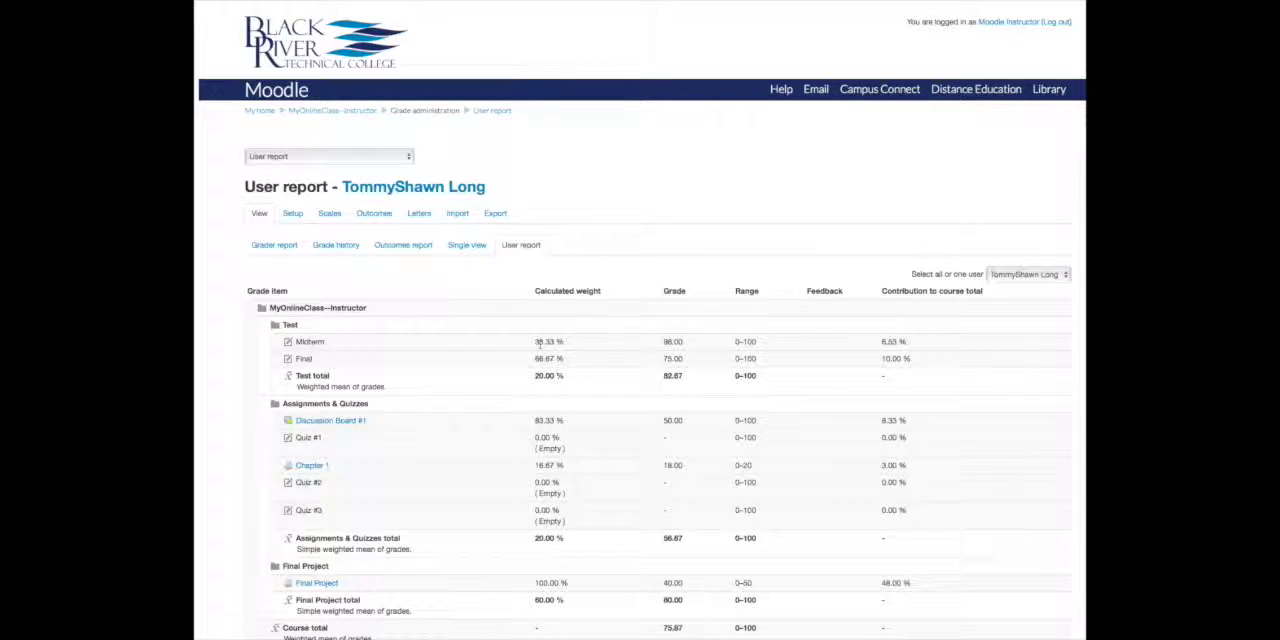
- Set the weight of the Final in the Test category to 10.0 and save the changes
click(290, 214)
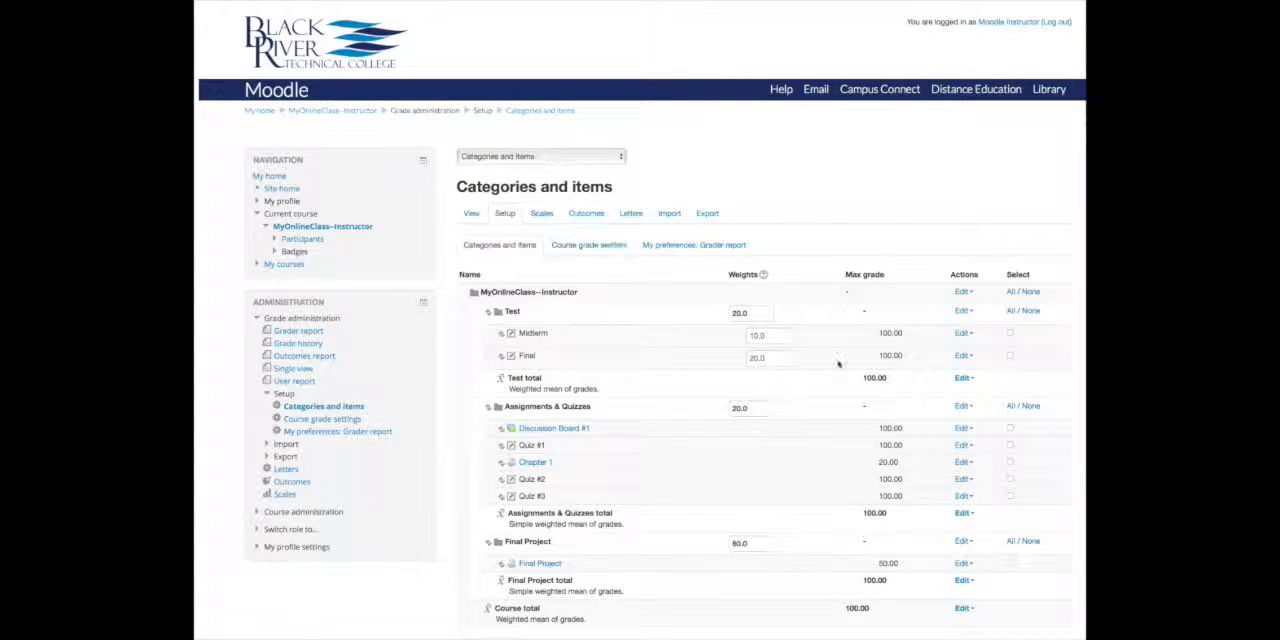
click(755, 359)
key(BackSpace)
text(1)
click(687, 375)
scroll(686, 378, down, 3)
click(496, 563)
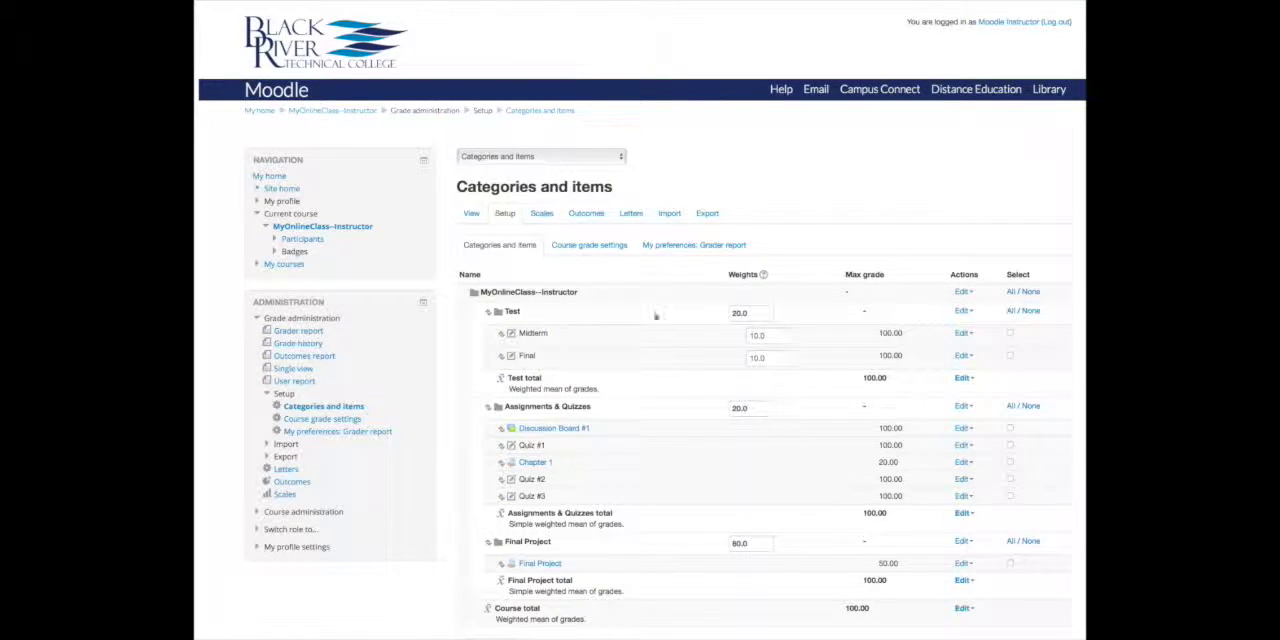
- Open the student's user report again and examine the Test total grade with equal item weights
click(472, 214)
click(1018, 280)
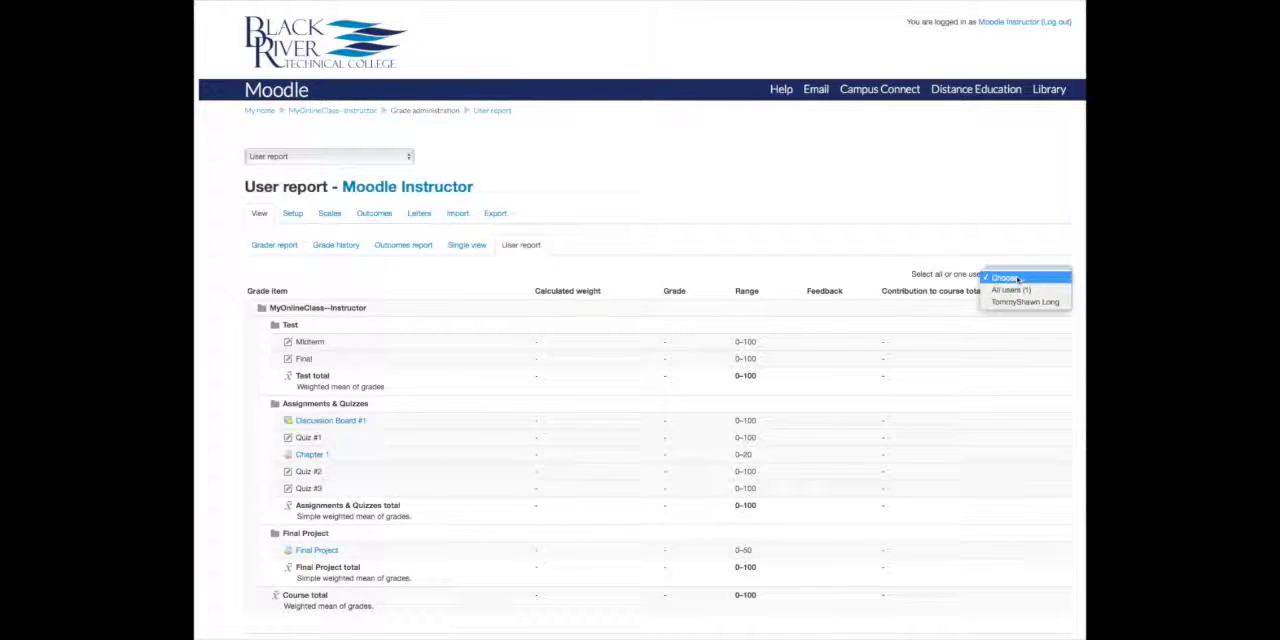
click(1017, 302)
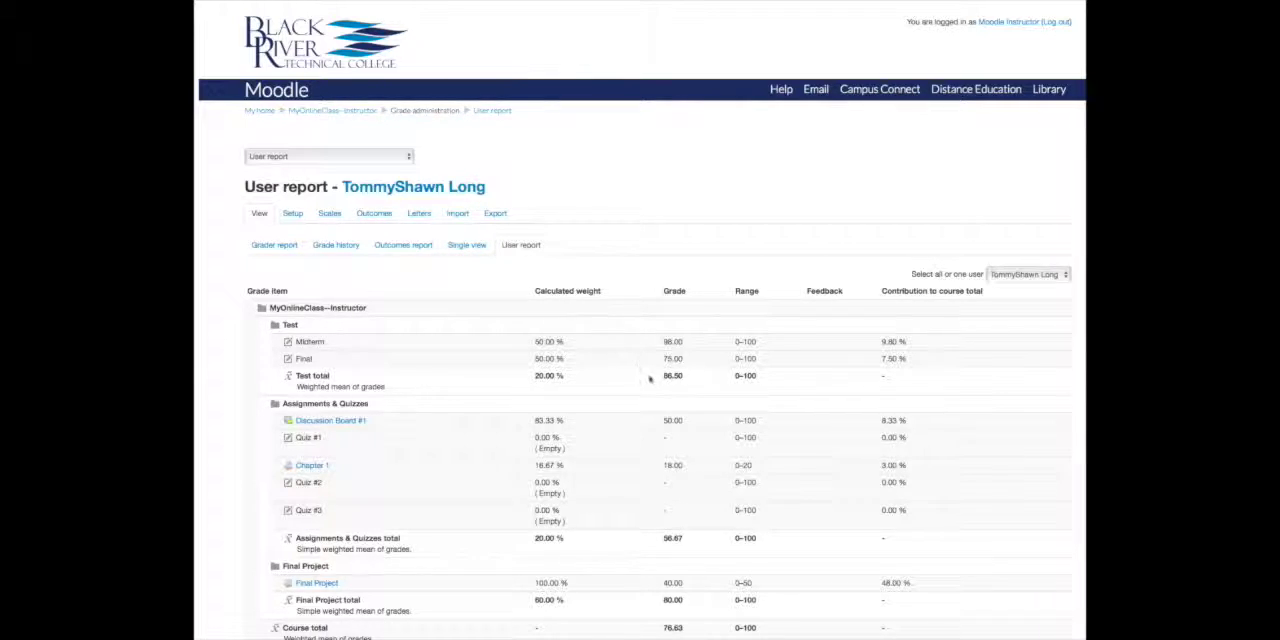
drag(686, 377, 661, 379)
- Set the Assignments & Quizzes category's aggregation to Weighted mean of grades and save the category
click(292, 214)
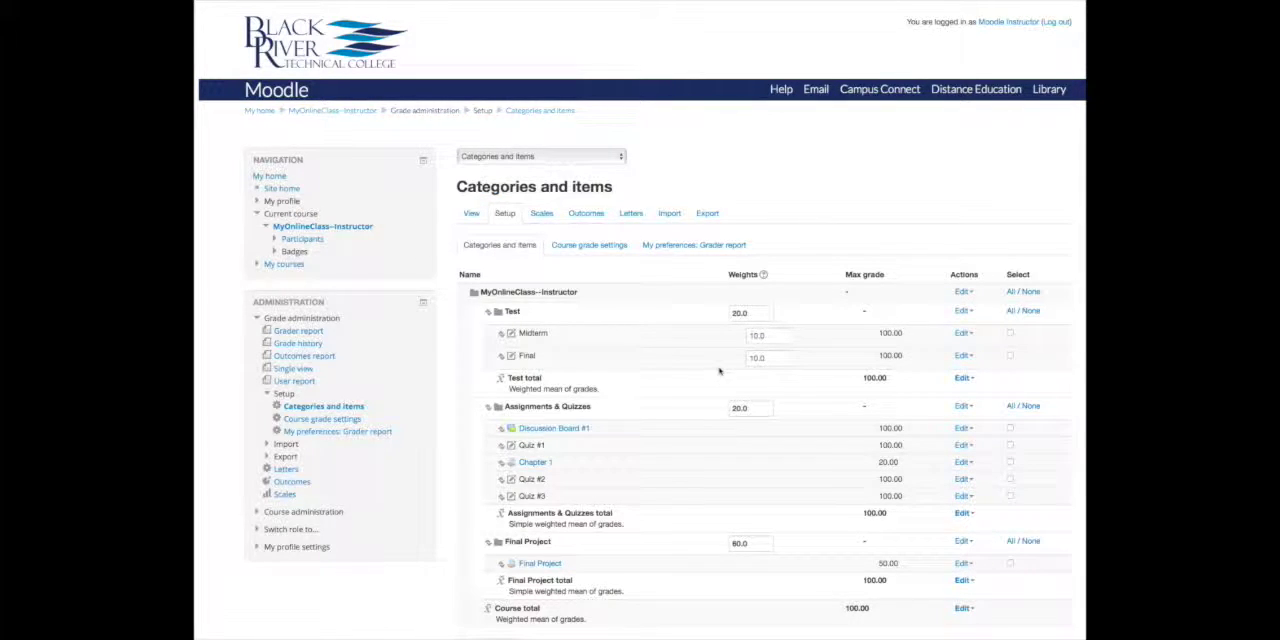
scroll(717, 372, down, 2)
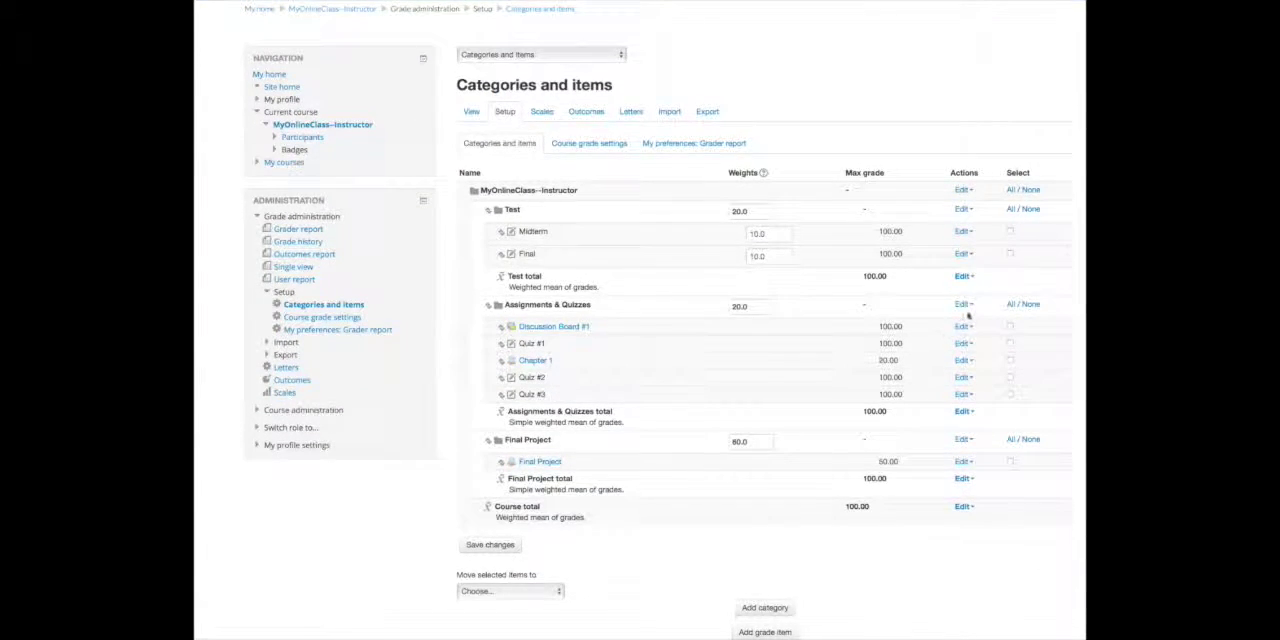
click(963, 305)
click(969, 320)
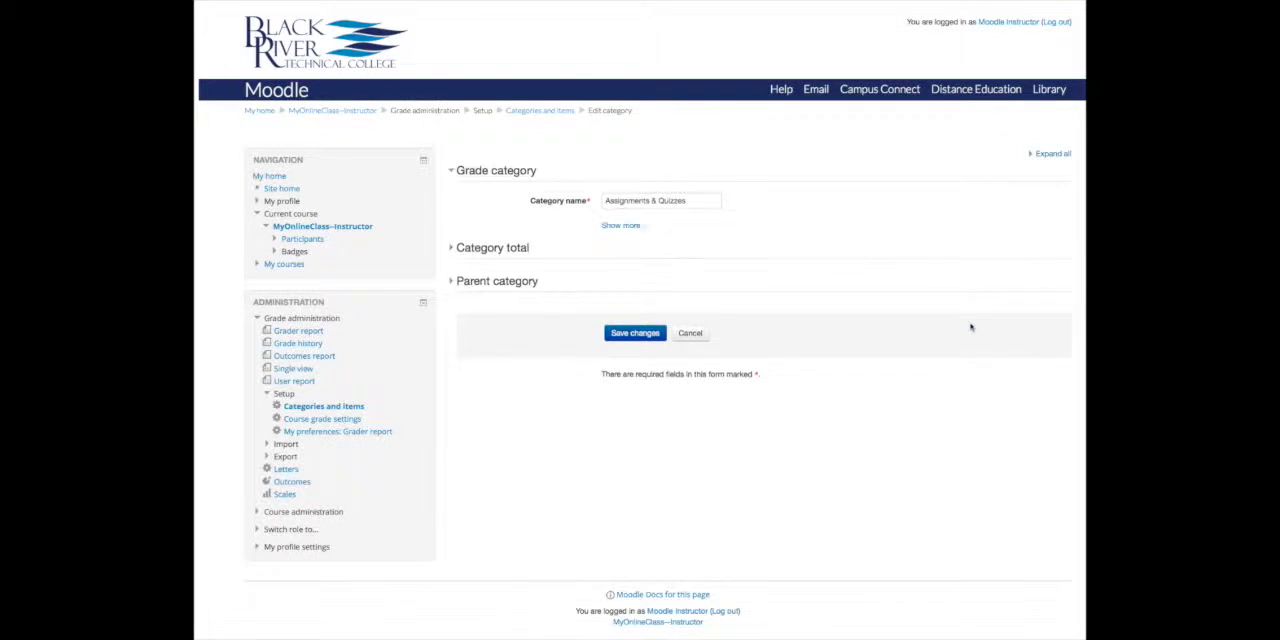
click(623, 225)
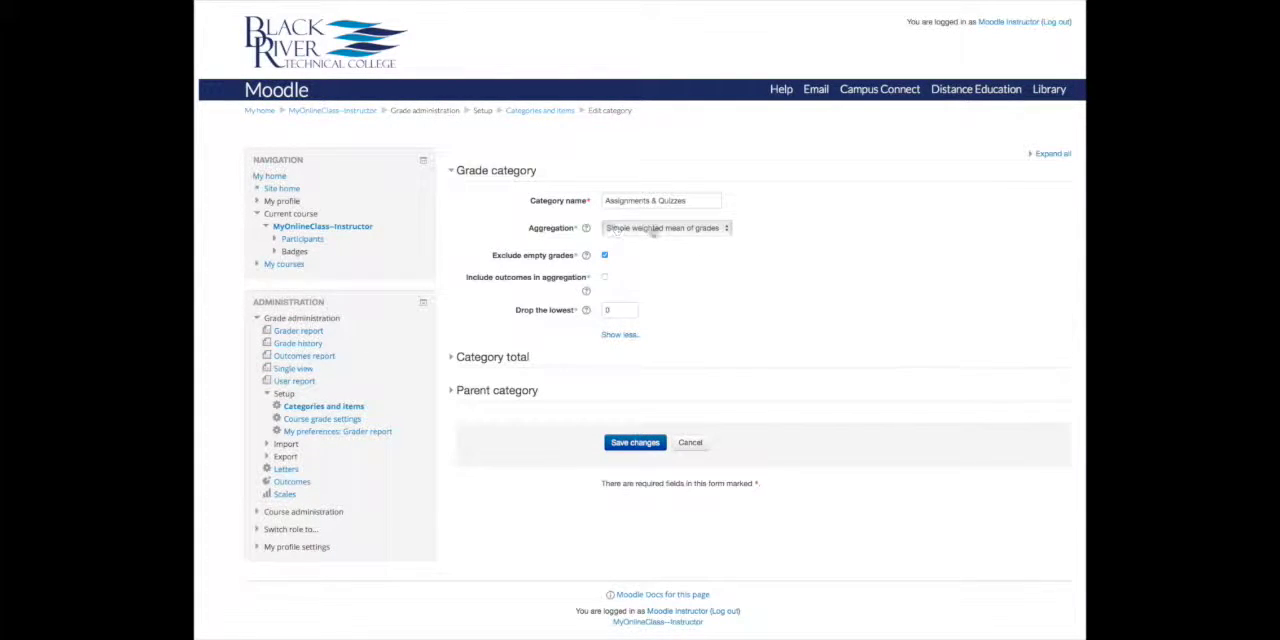
click(655, 229)
click(655, 219)
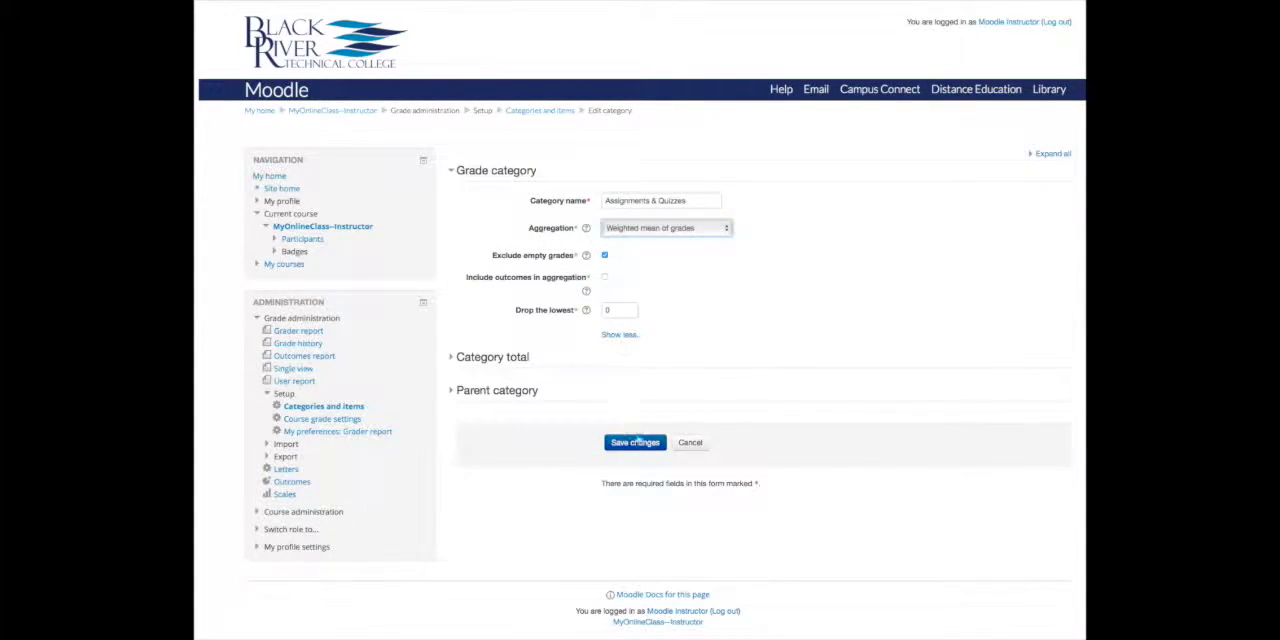
click(640, 443)
- Set the weights of Discussion Board #1 to 5.0, Quiz #1 to 10.0 and Chapter 1 to 25.0, and save the changes
scroll(645, 434, down, 1)
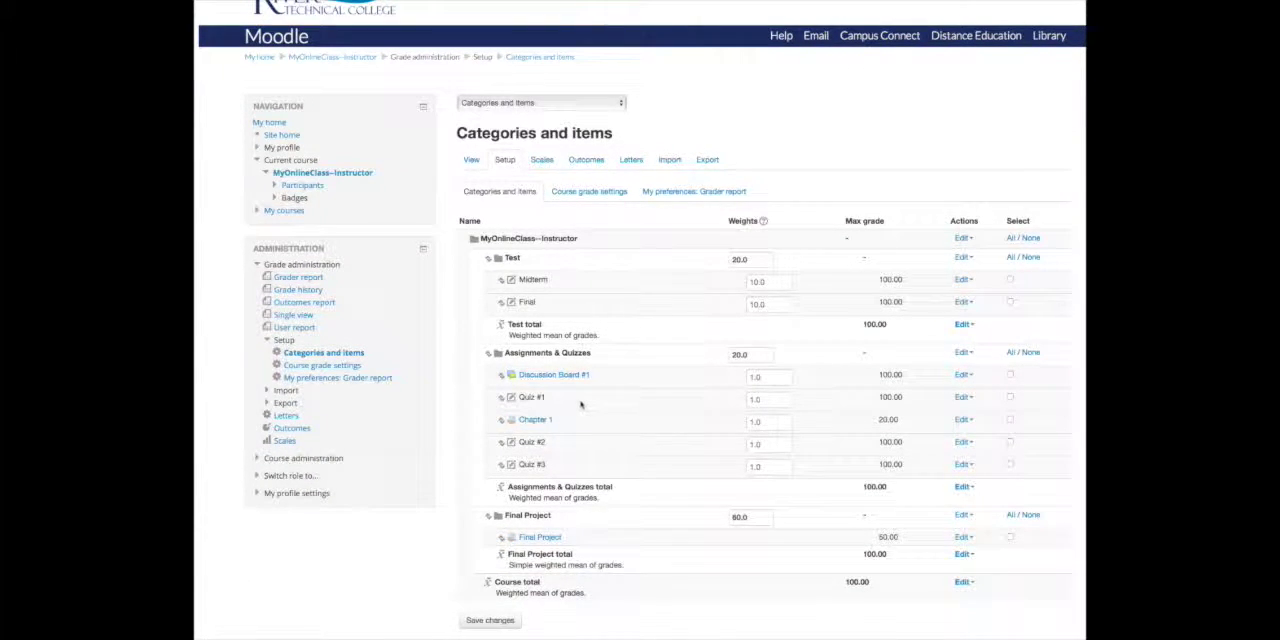
scroll(578, 400, up, 1)
scroll(577, 408, down, 1)
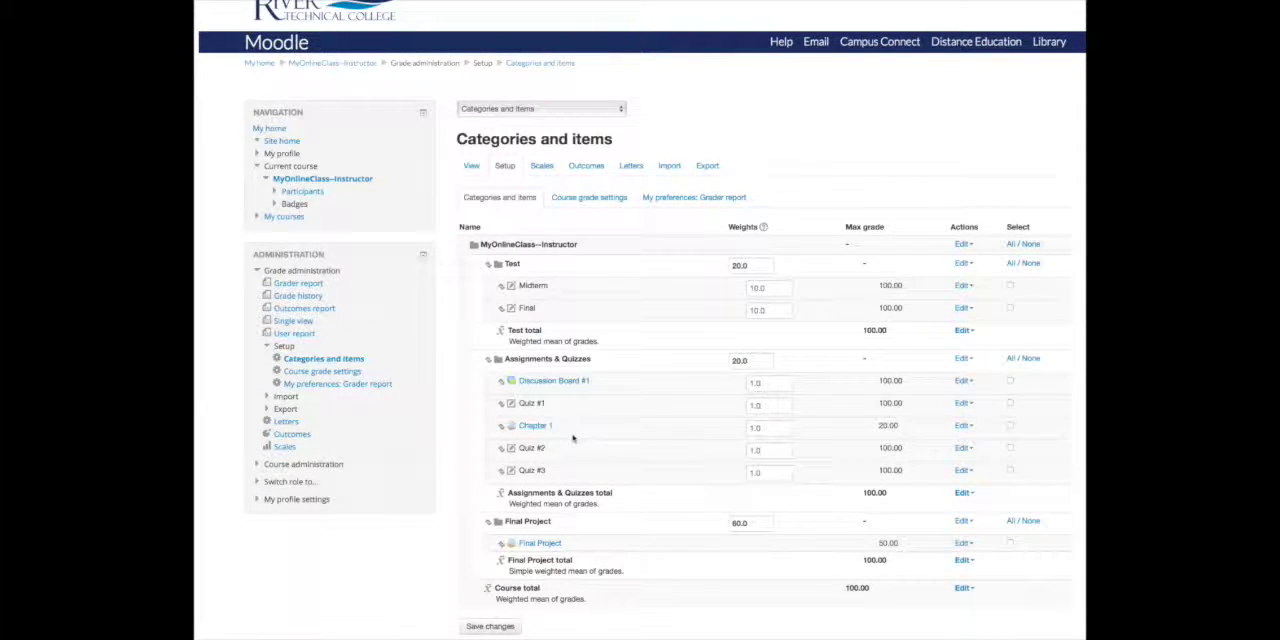
scroll(571, 437, up, 1)
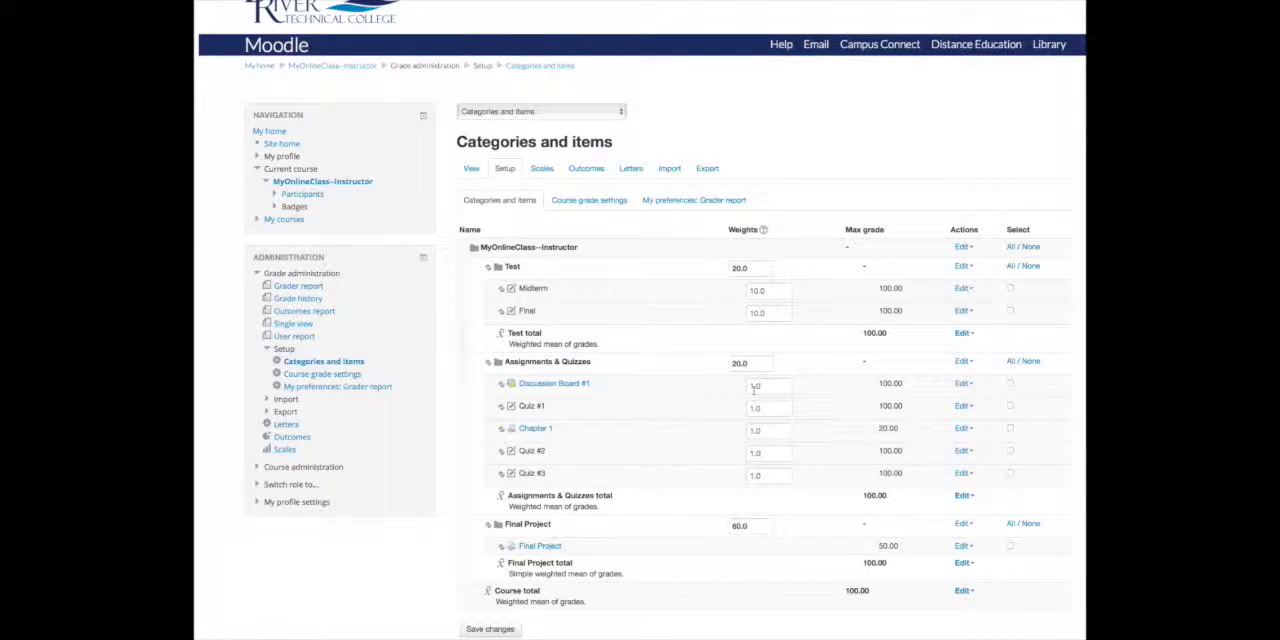
click(753, 386)
click(776, 410)
click(752, 430)
text(25)
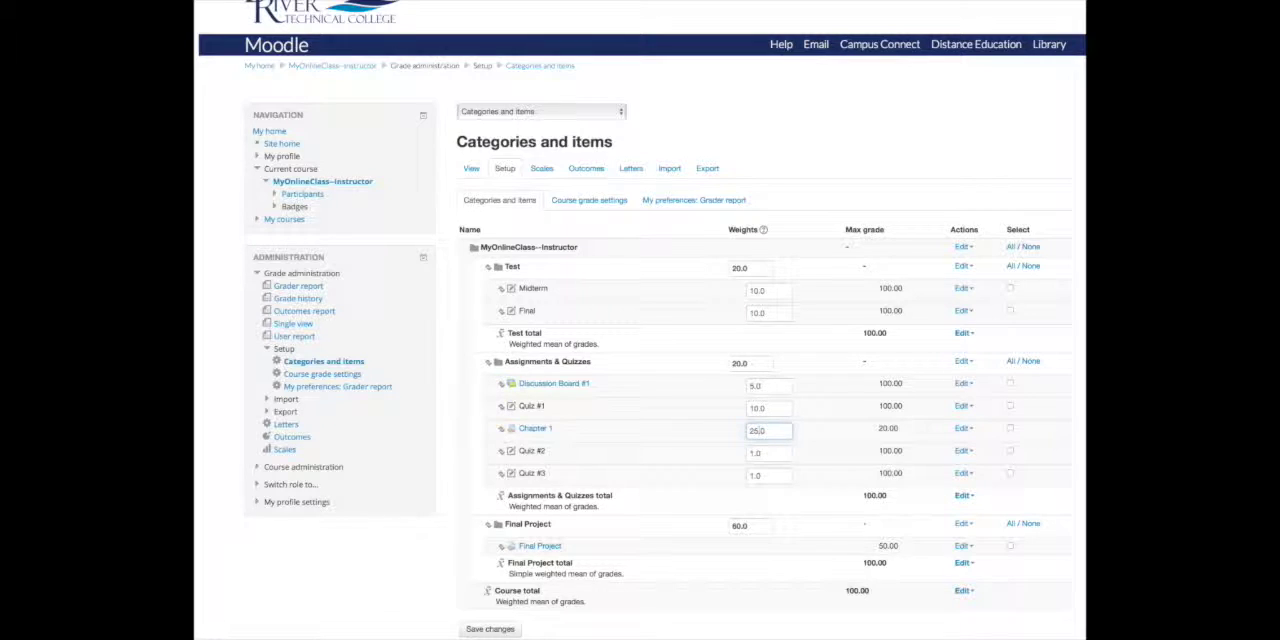
scroll(674, 448, down, 2)
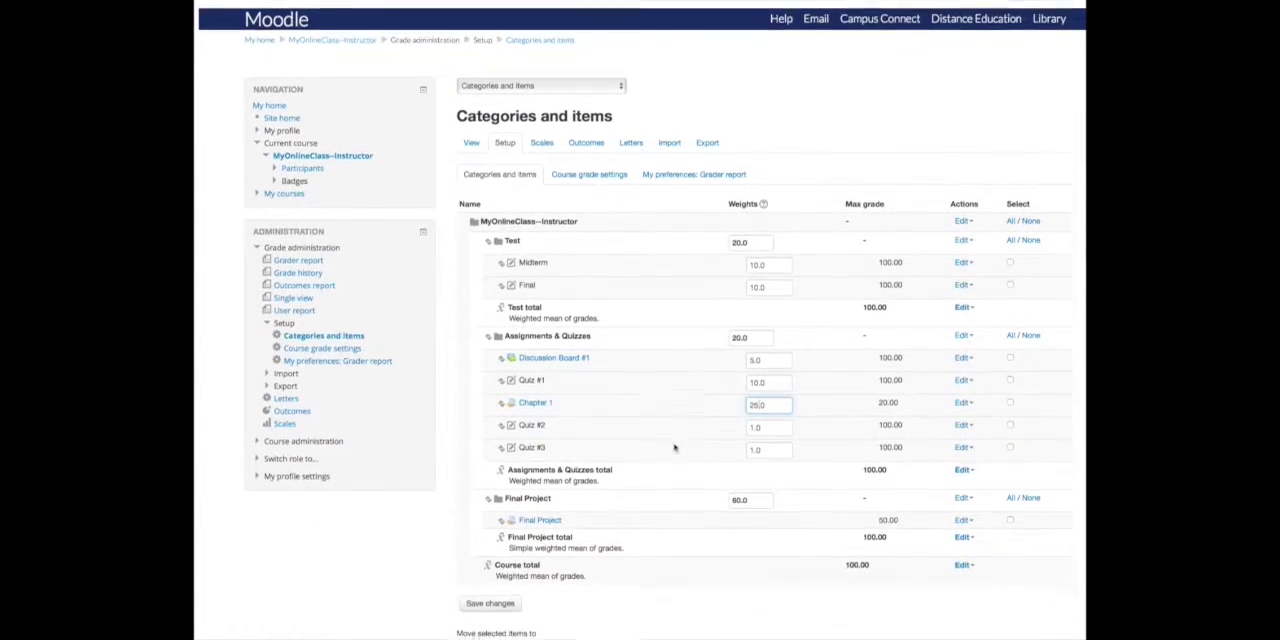
click(500, 560)
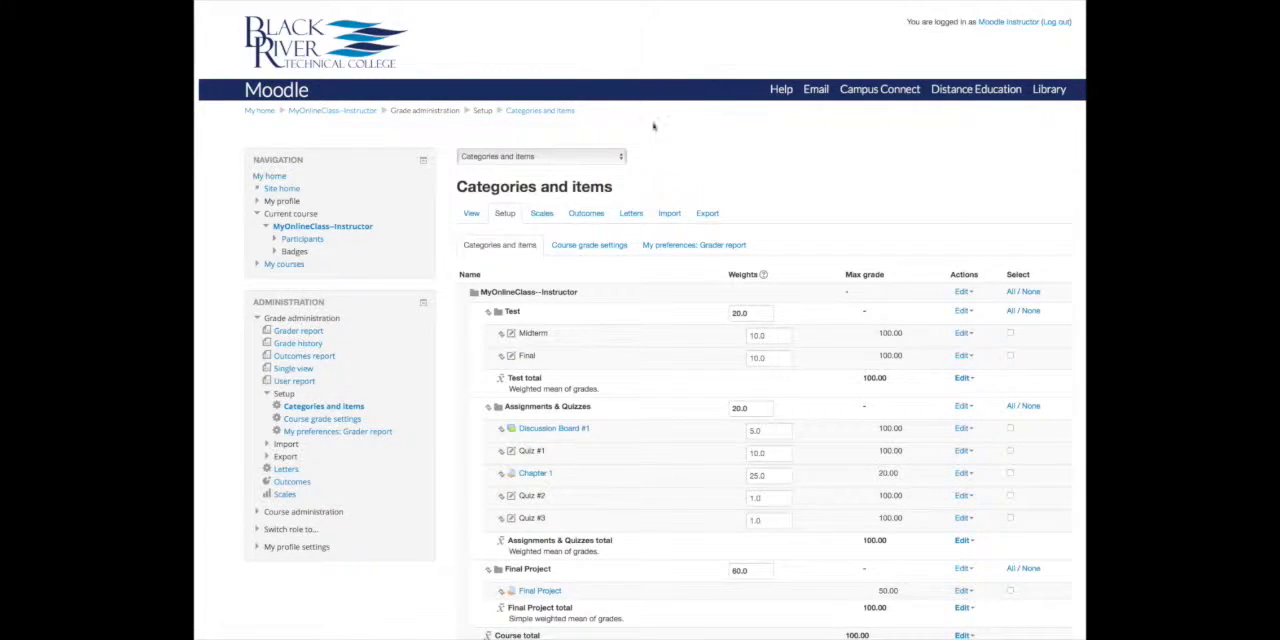
- Open the student's user report and review the Assignments & Quizzes weights, category totals and course total
click(476, 214)
click(1028, 278)
click(1025, 301)
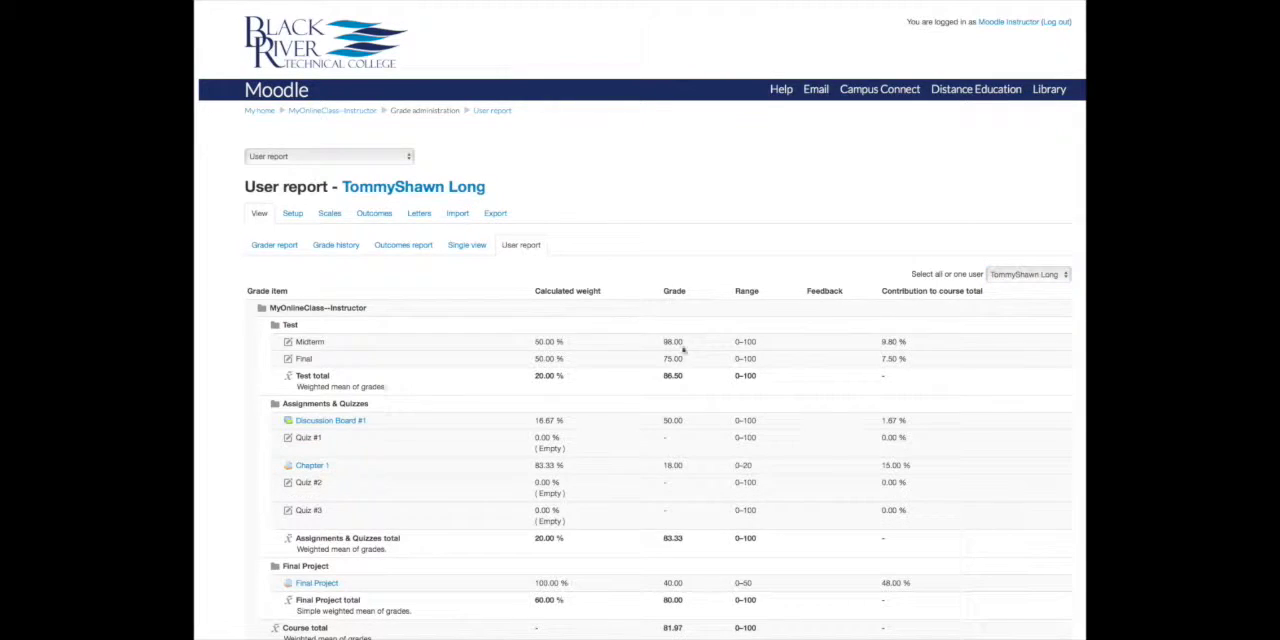
scroll(617, 441, down, 2)
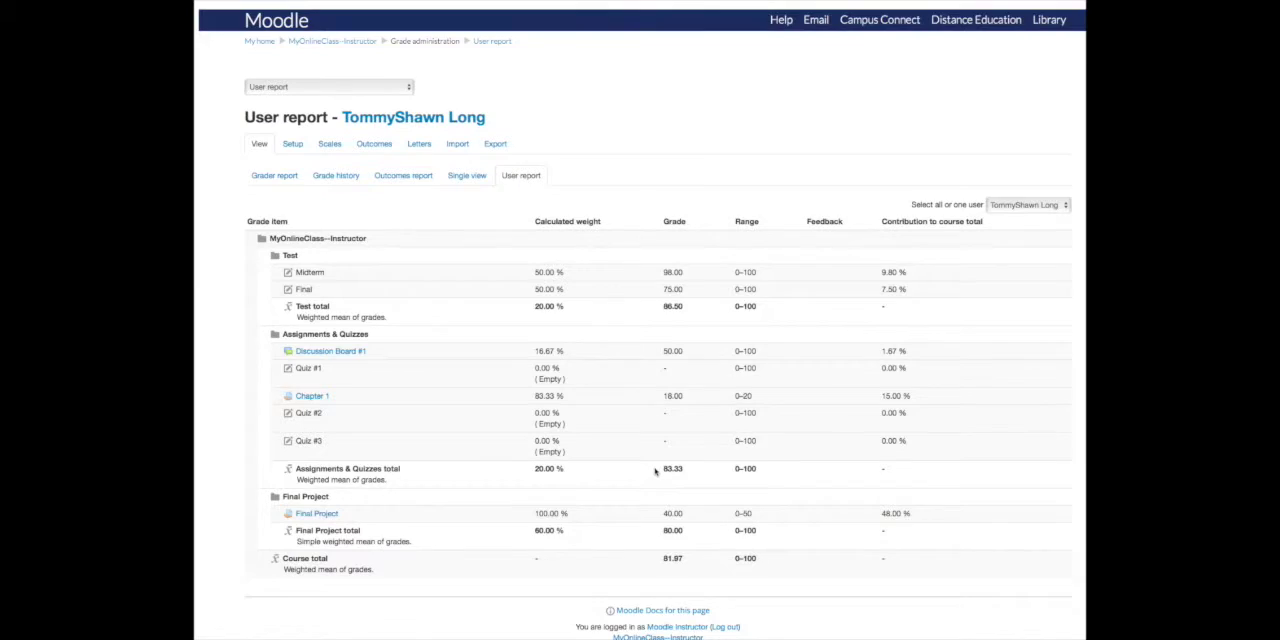
scroll(655, 470, down, 1)
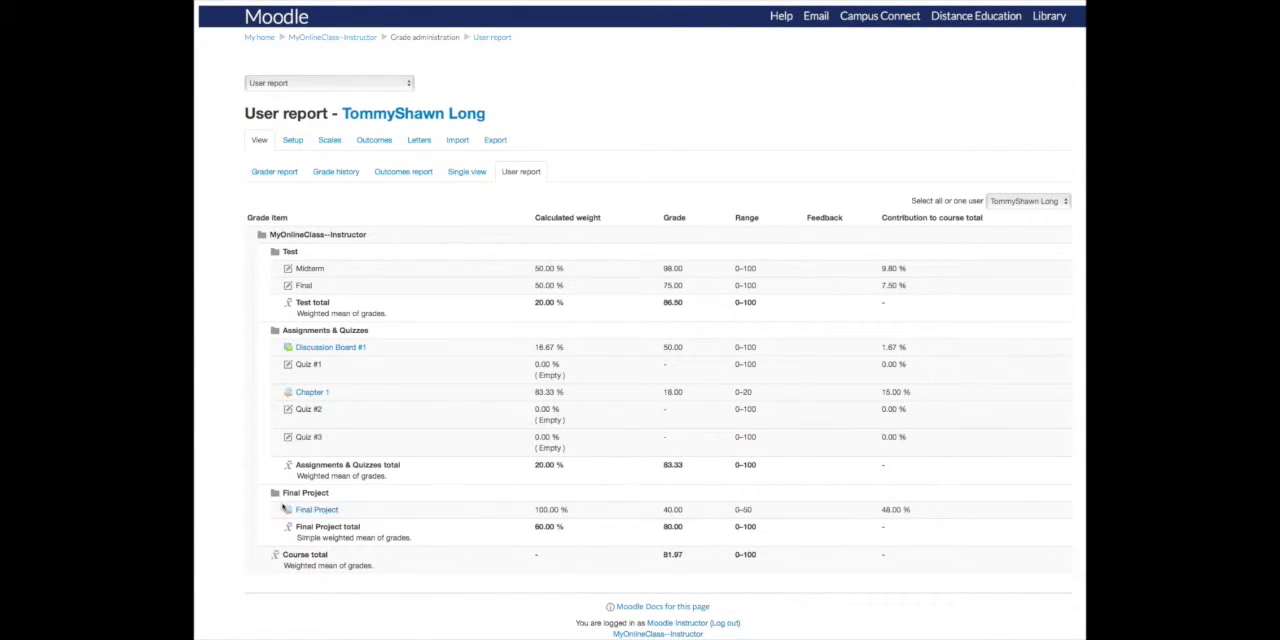